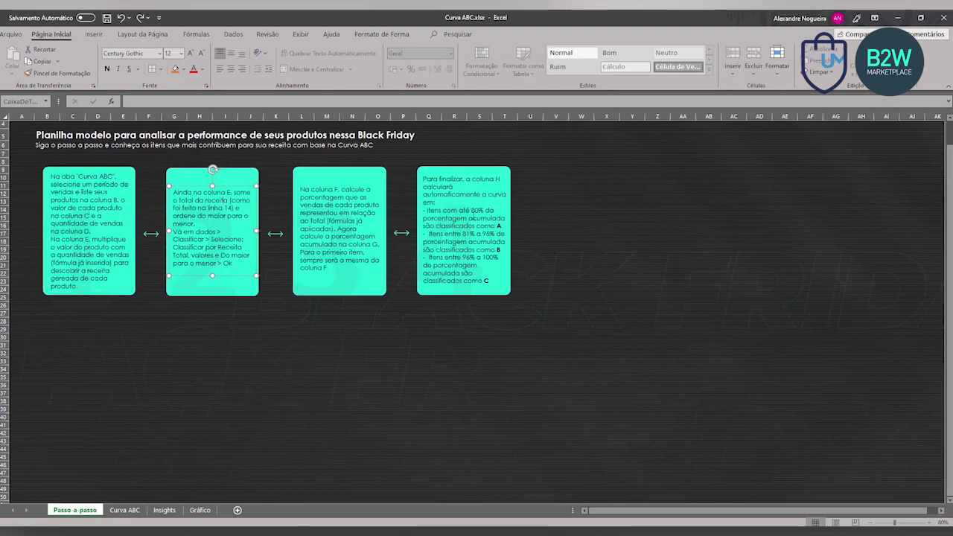
Review the A, B and C classification rules in the final instruction box, and open the Curva ABC sheet.
drag(477, 225, 503, 226)
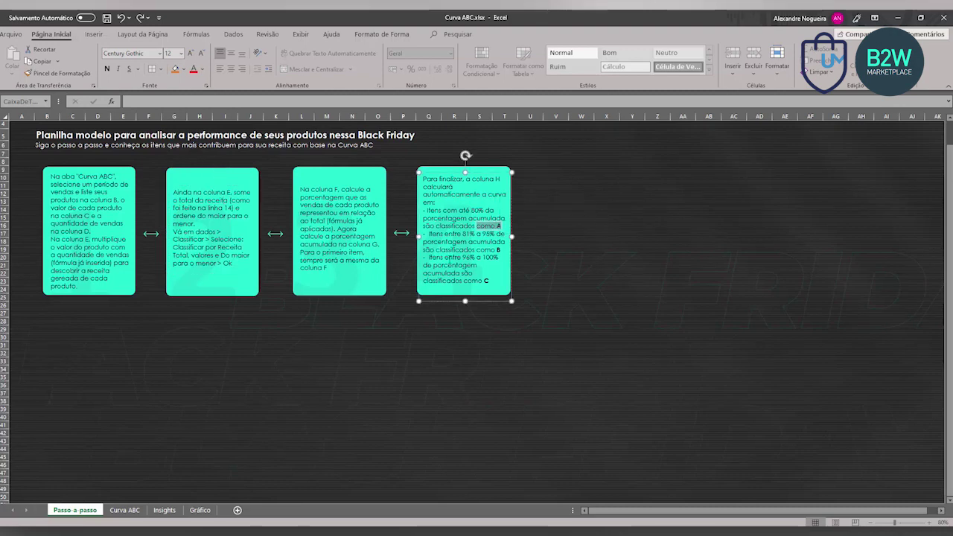
drag(445, 234, 478, 265)
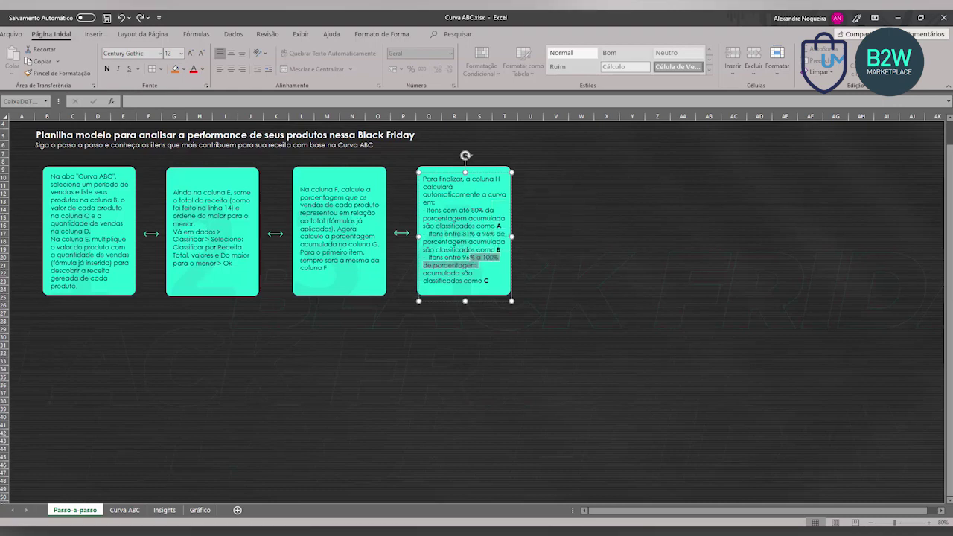
click(131, 509)
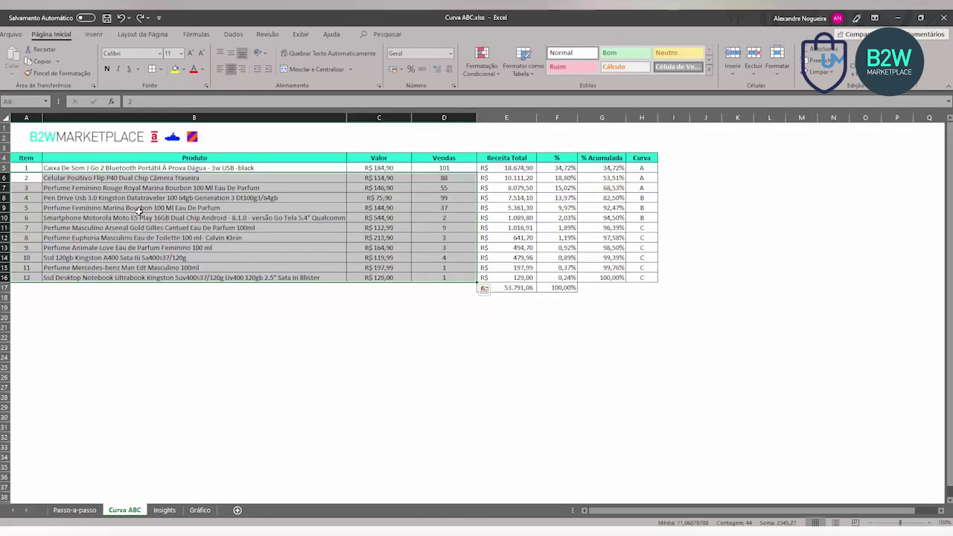
Examine the product table column by column, from Item, Produto, Valor and Vendas through Receita Total, the percentages and Curva.
drag(25, 158, 30, 277)
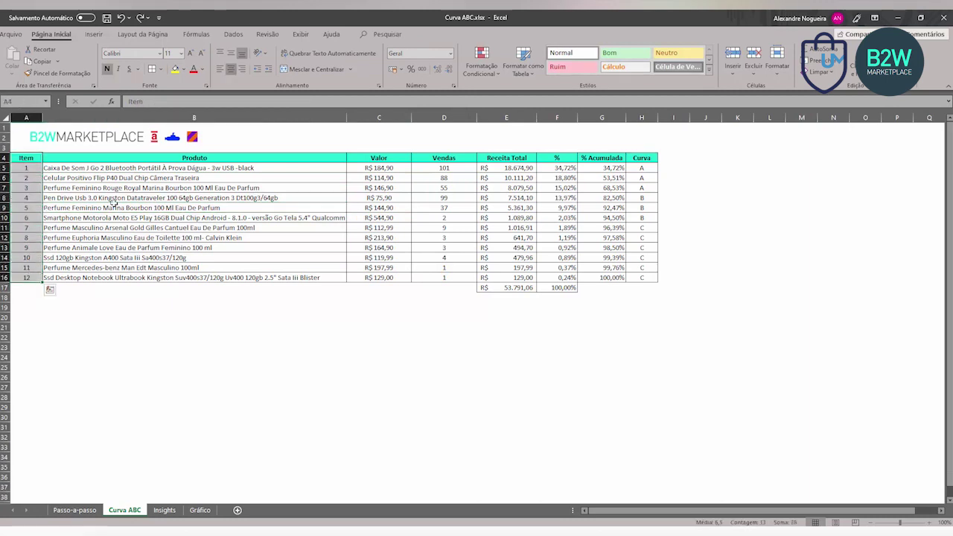
drag(150, 158, 155, 277)
click(377, 158)
drag(286, 158, 277, 277)
drag(377, 158, 380, 277)
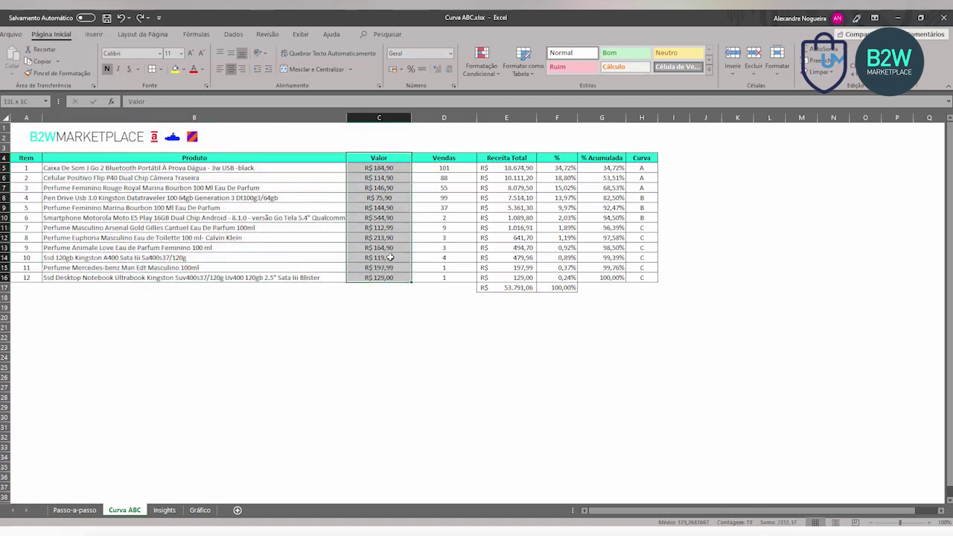
drag(454, 159, 464, 276)
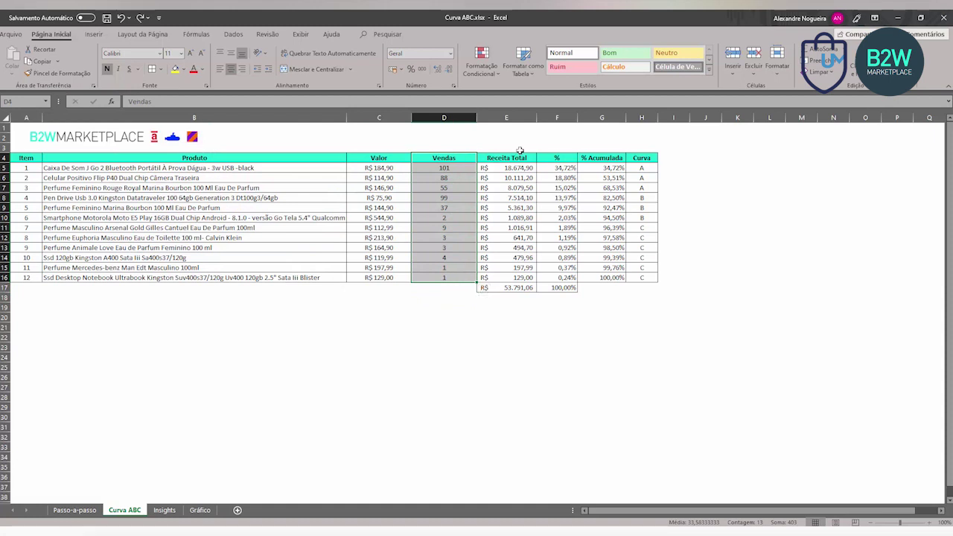
drag(520, 155, 514, 287)
drag(558, 159, 556, 273)
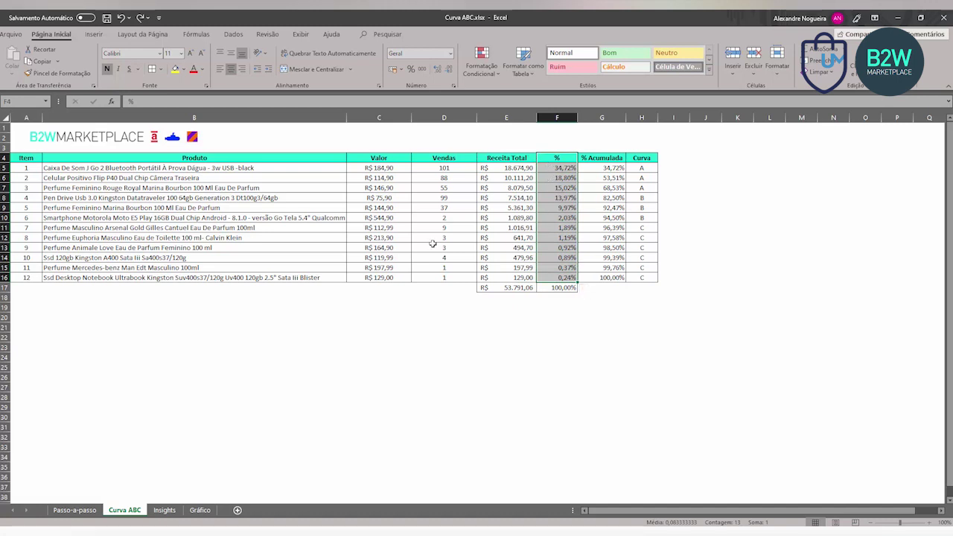
drag(609, 169, 612, 236)
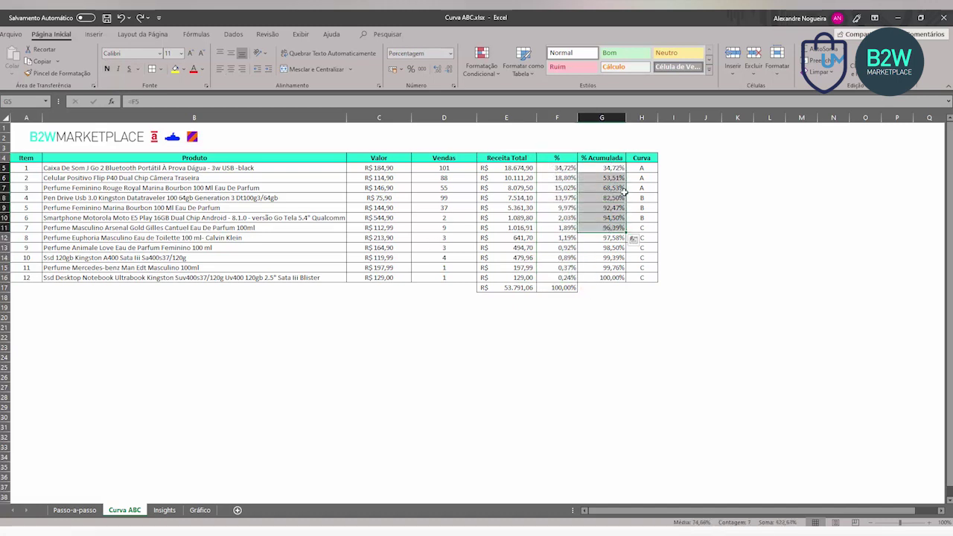
mouse_move(641, 168)
mouse_down()
mouse_move(644, 203)
mouse_move(631, 183)
mouse_up()
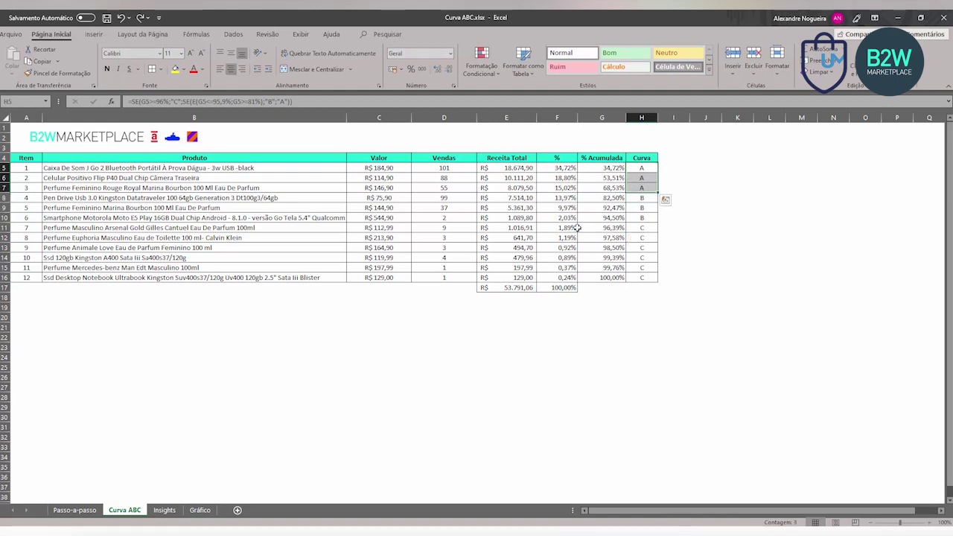
Inspect the Receita Total formulas, including the column sum, and the percentage formulas of the first three products.
click(516, 170)
click(514, 288)
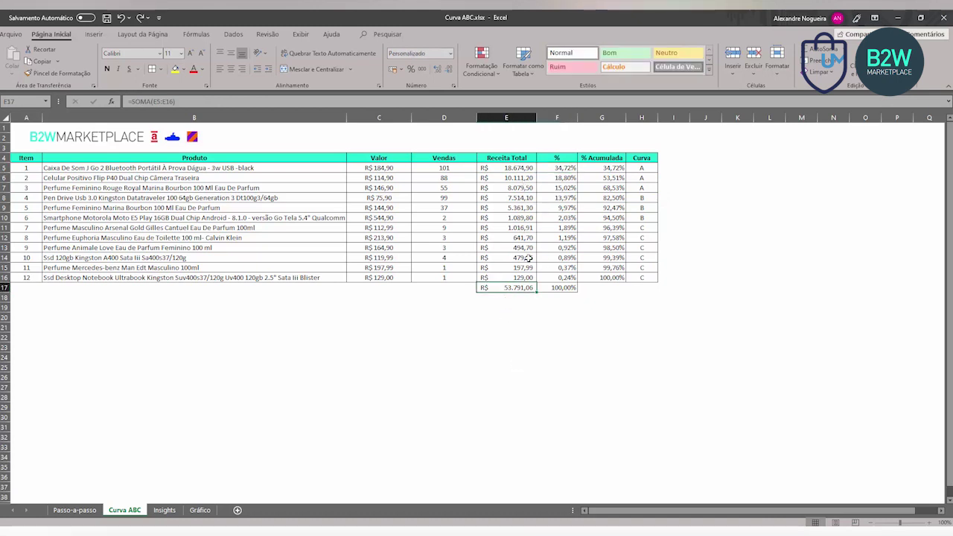
click(570, 168)
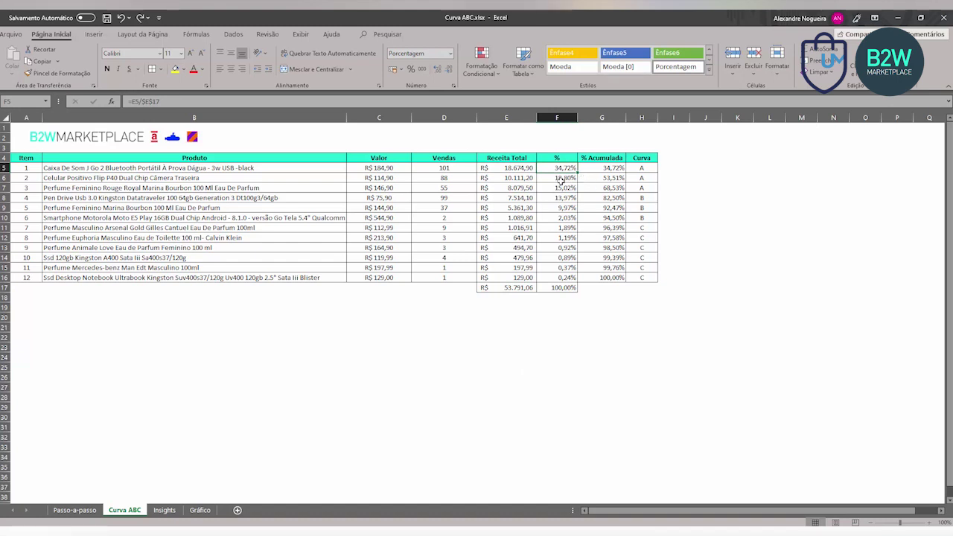
click(566, 178)
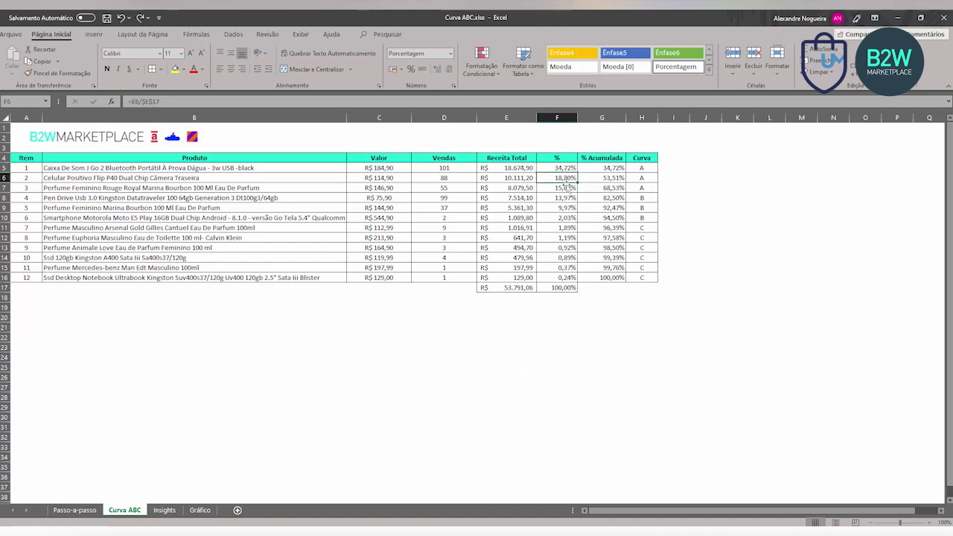
click(569, 187)
drag(565, 168, 568, 190)
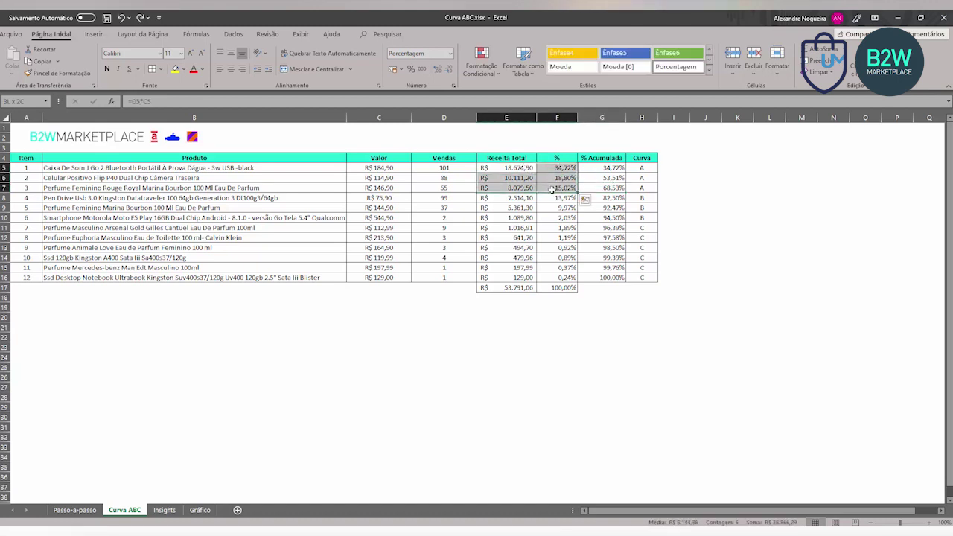
Compare the accumulated percentages with the A, B and C classes assigned to the products.
click(609, 187)
drag(643, 188, 642, 168)
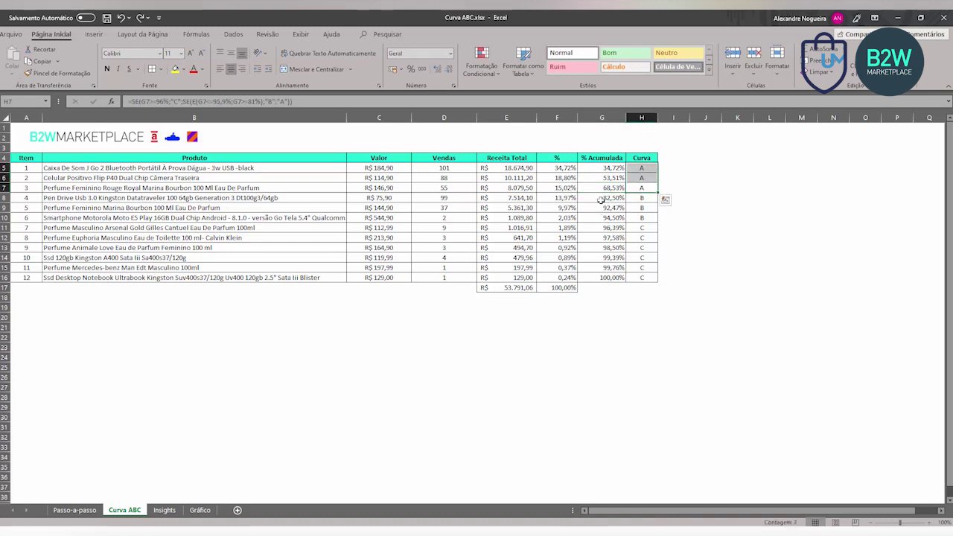
click(601, 199)
drag(505, 198, 546, 198)
click(599, 200)
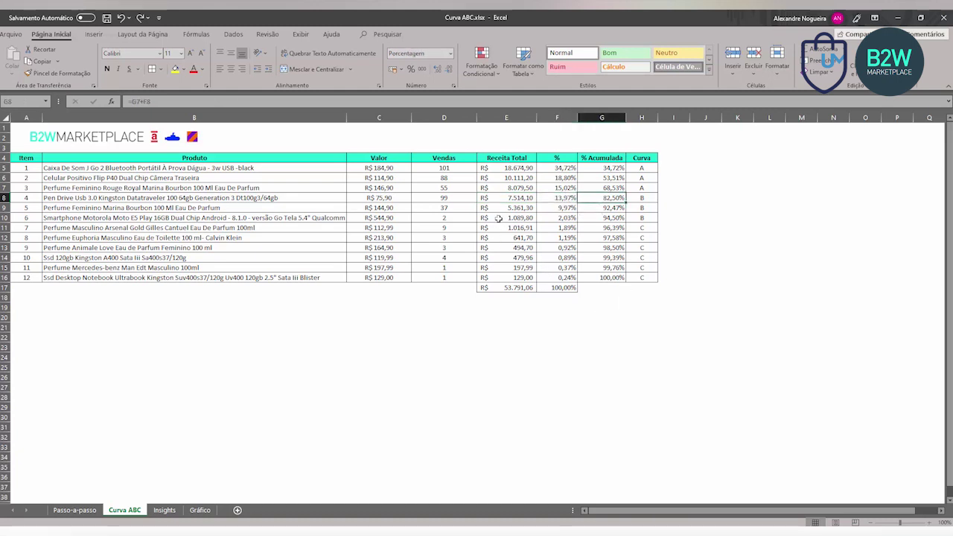
drag(612, 199, 613, 277)
click(615, 228)
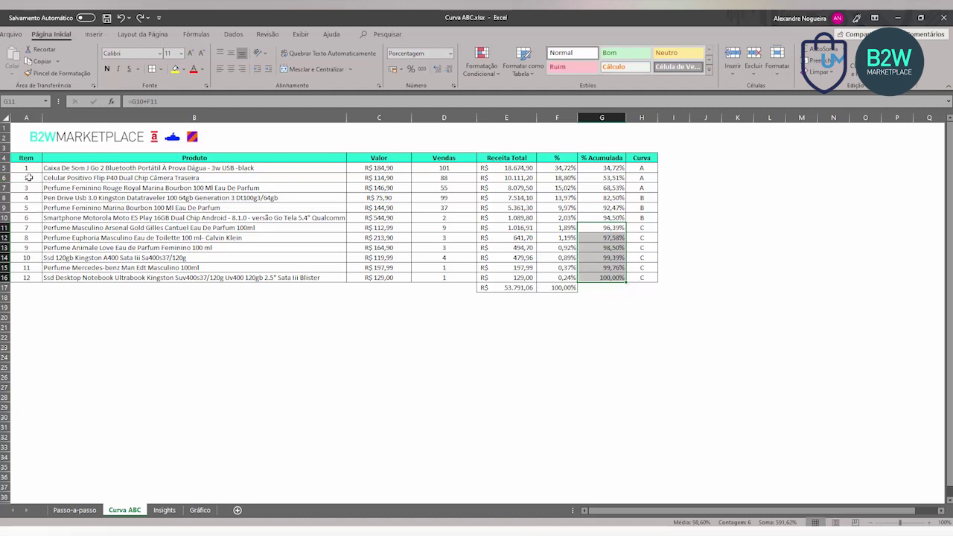
Clear the sample Item, Produto, Valor and Vendas data from A5:D16, keeping the formula columns.
drag(17, 178, 429, 275)
key(Delete)
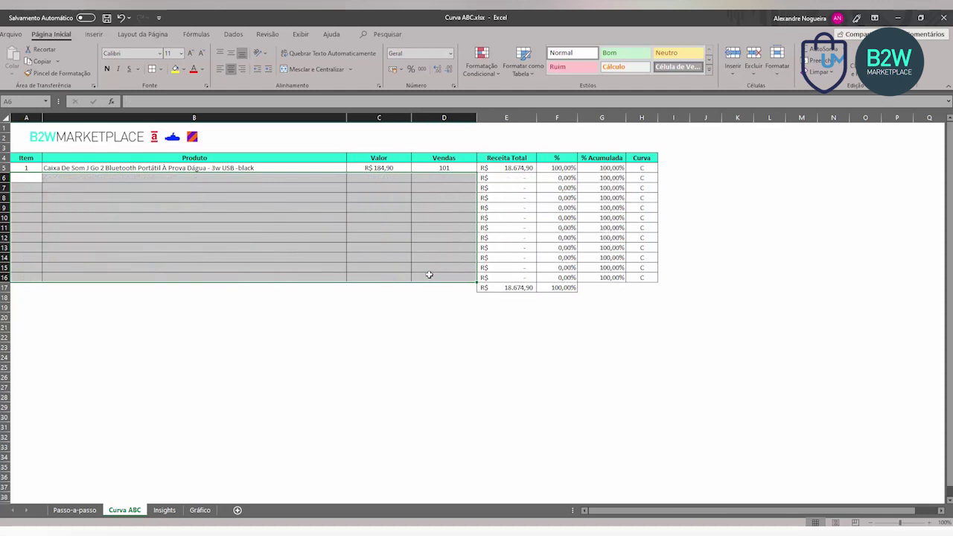
drag(23, 167, 430, 192)
key(Delete)
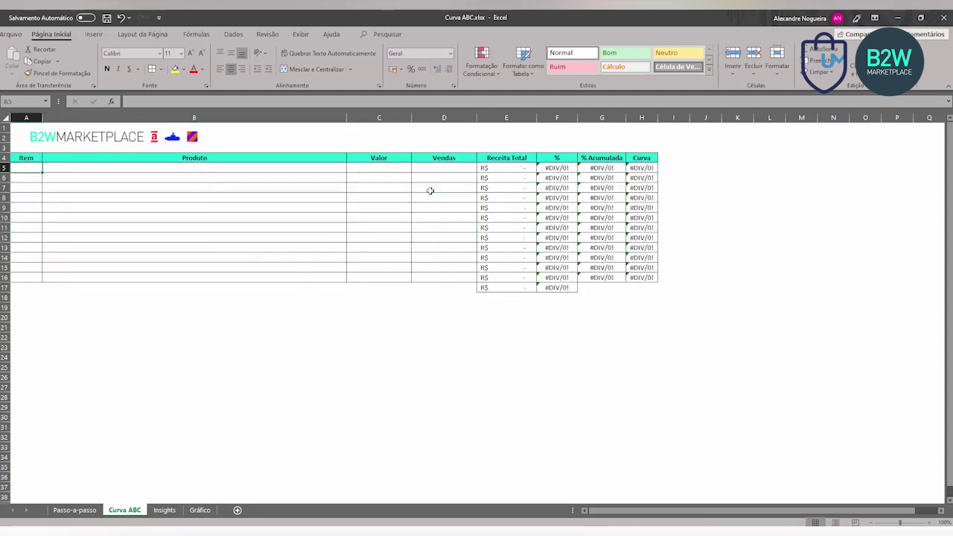
Fill row 5 with item SKU001, product "Produto teste 1", value 150,00 and 35 sales.
text(SKU001)
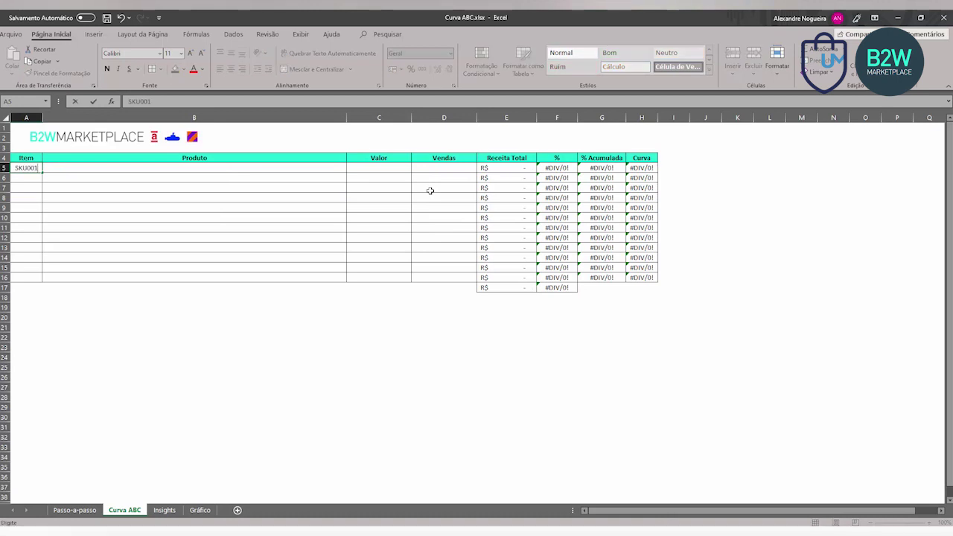
key(Tab)
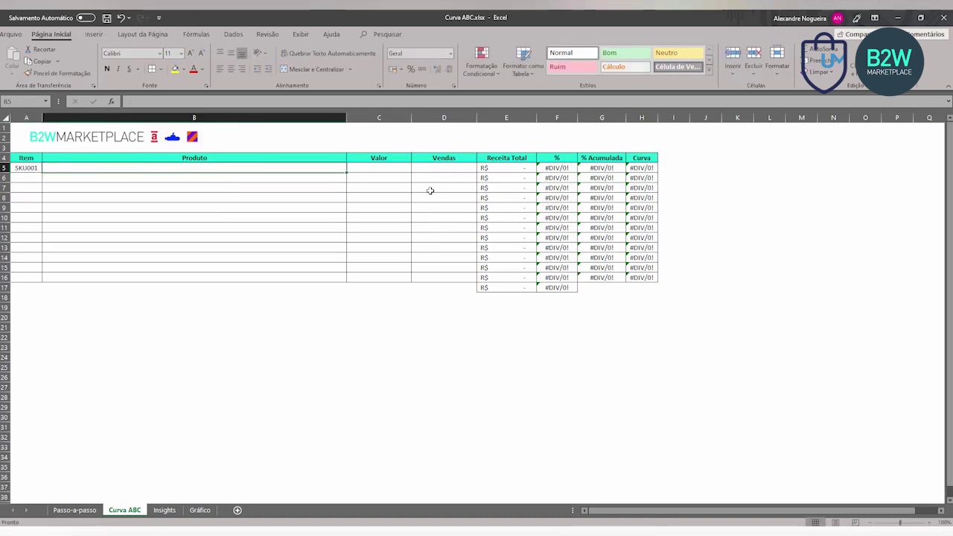
text(Produto teste 1)
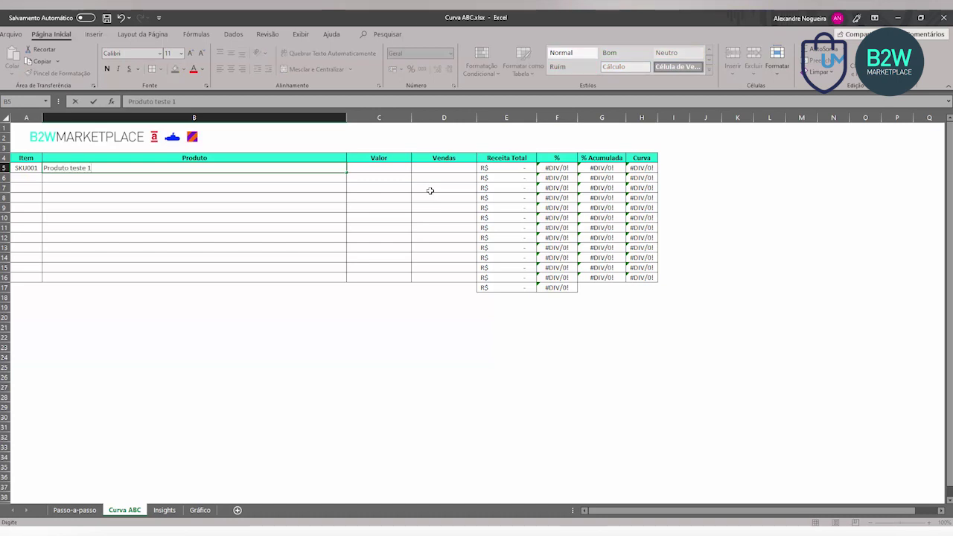
key(Tab)
text(150)
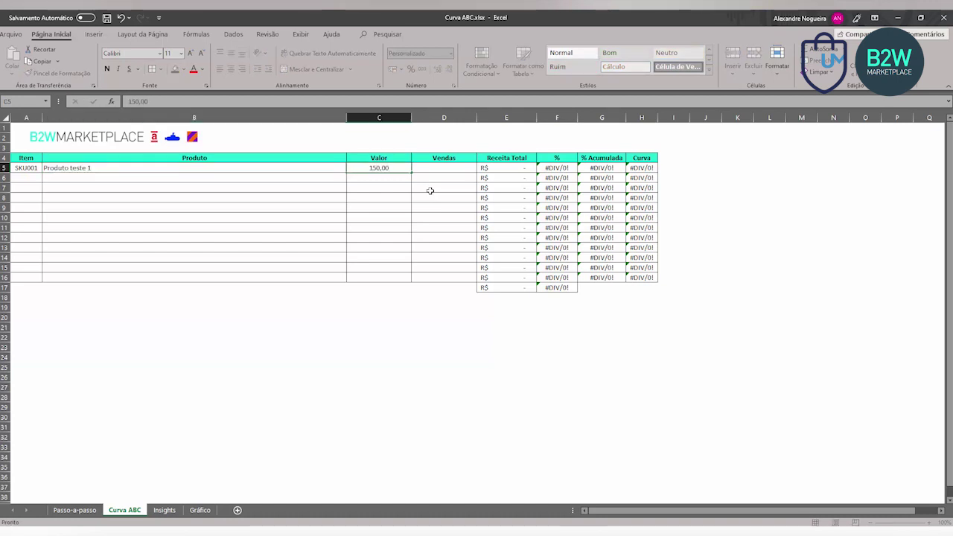
key(Tab)
text(35)
key(Return)
Fill row 6 with item Sku002, product "Produto teste 2", value 220,00 and 10 sales.
key(Left)
key(Left)
key(Left)
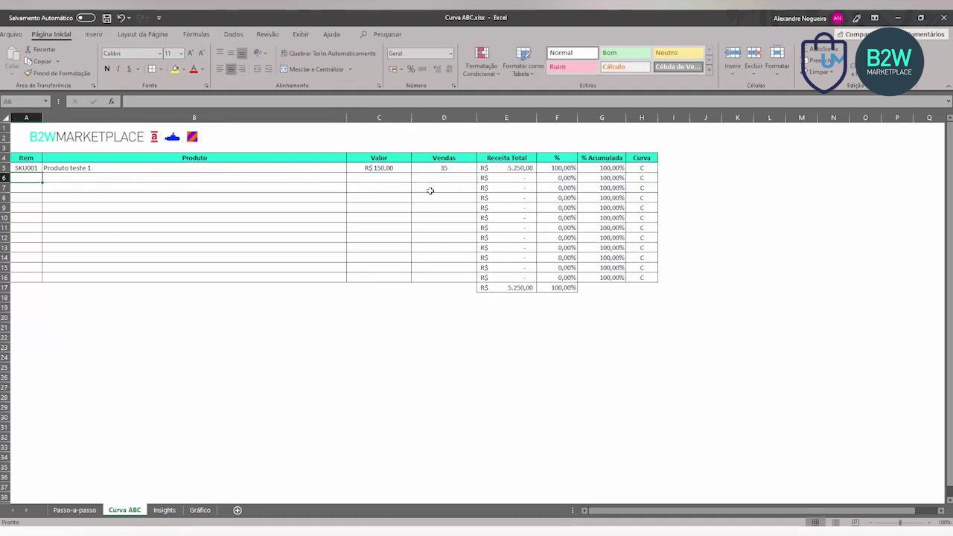
text(Sku002)
key(Tab)
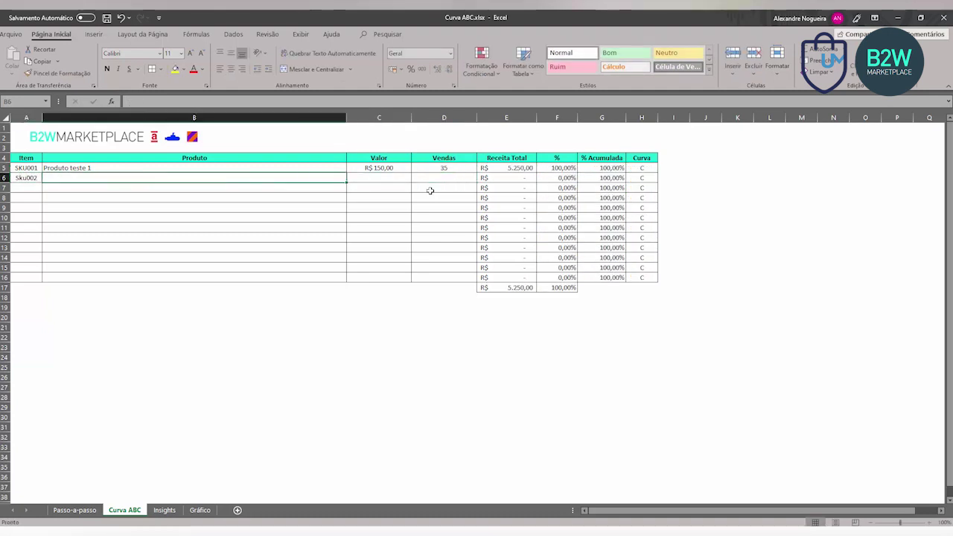
text(Produto )
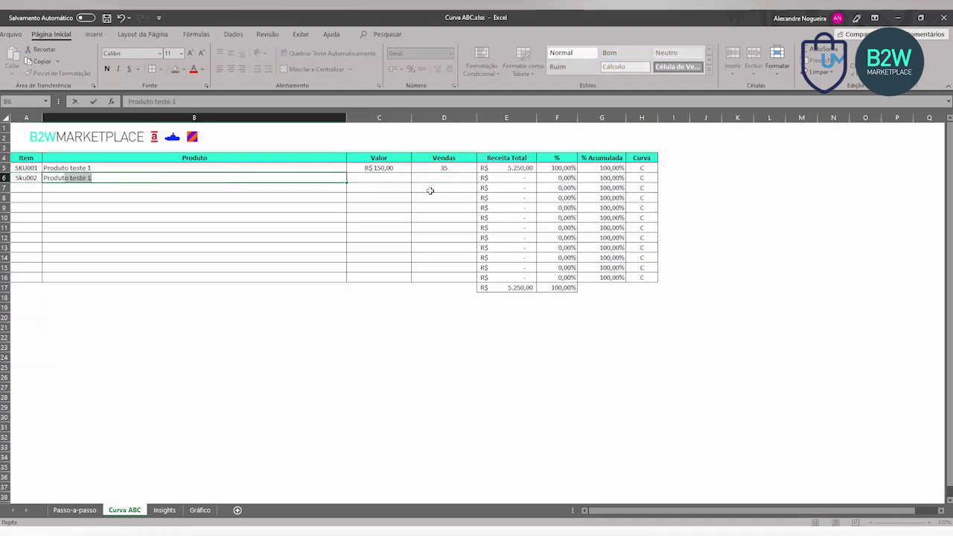
text(teste 2)
key(Tab)
text(220)
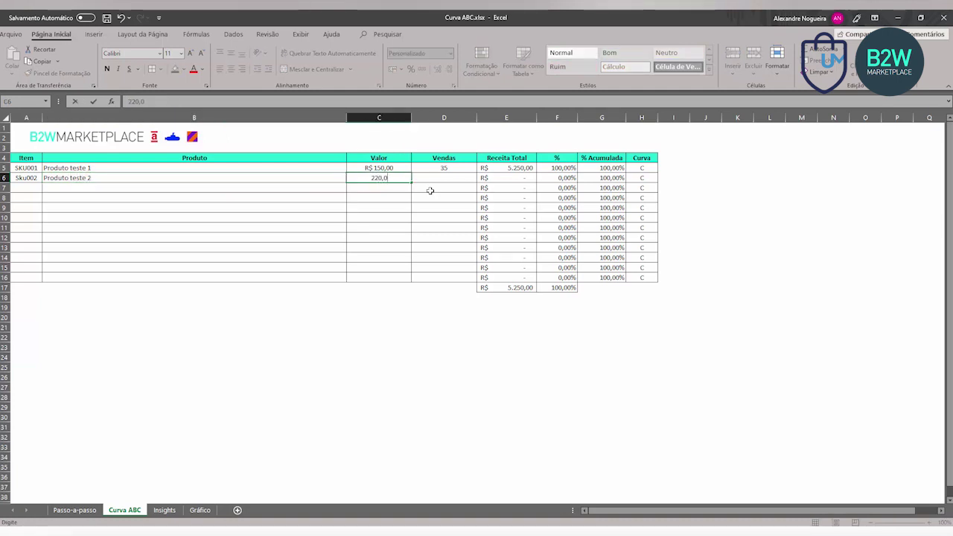
key(Tab)
text(10)
key(Return)
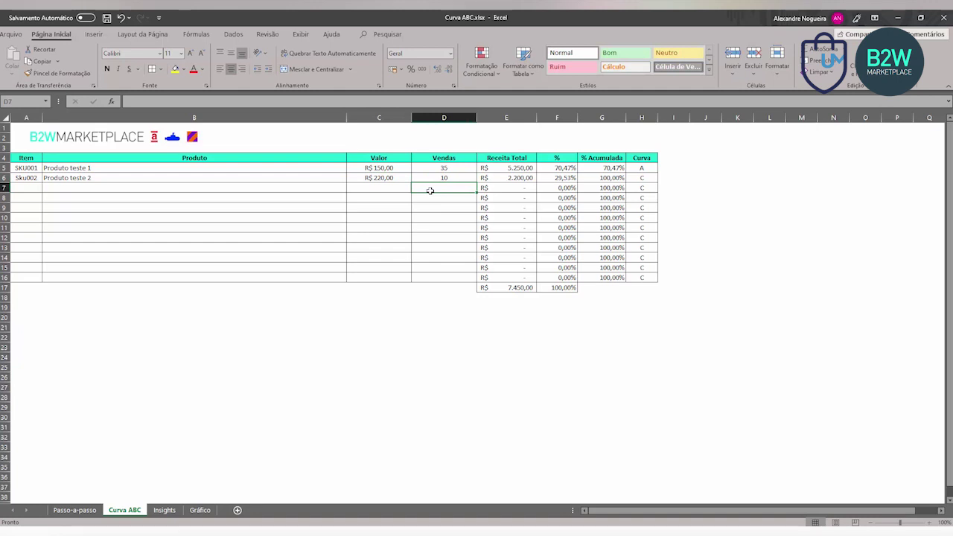
Fill row 7 with item "Sku 003", product "Produto teste 3", value 50,00 and 500 sales.
text(Sku 003)
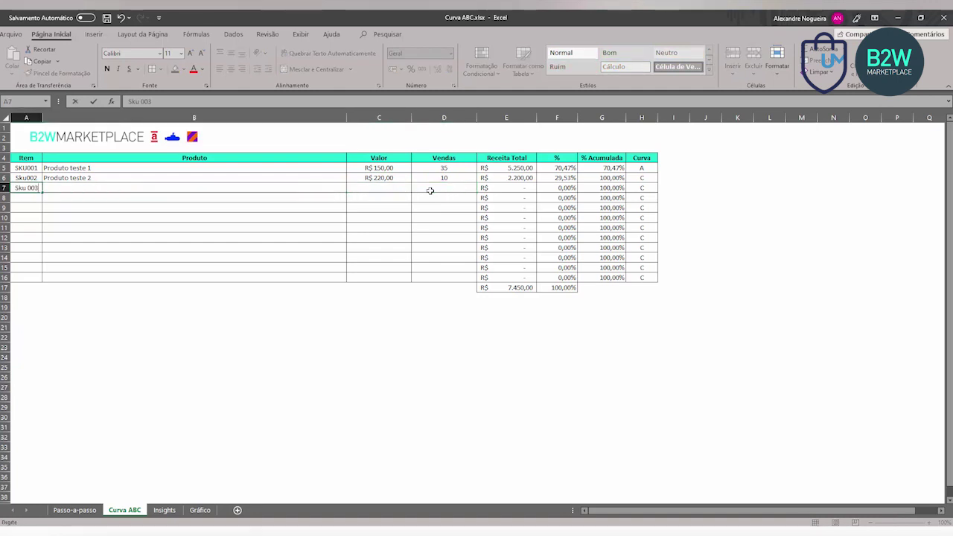
key(Tab)
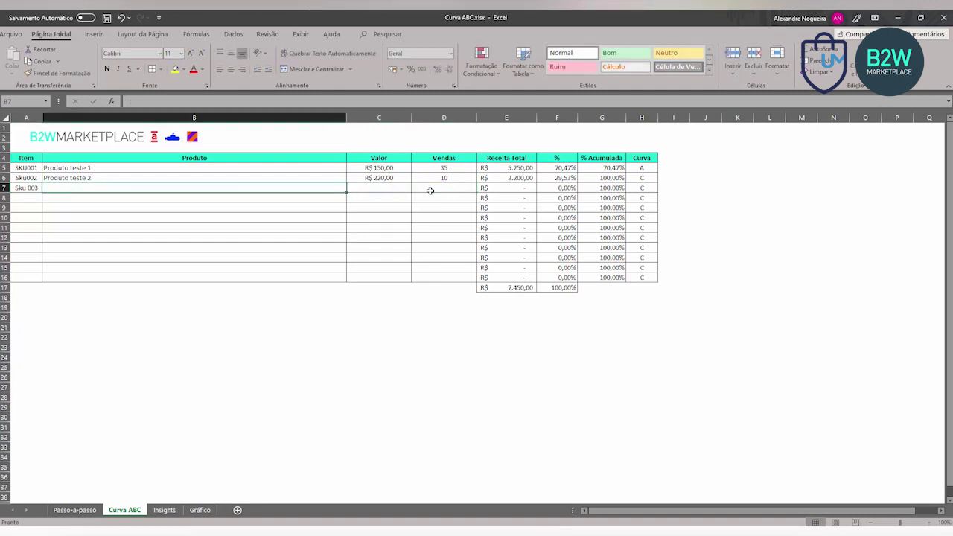
text(Produto teste 3)
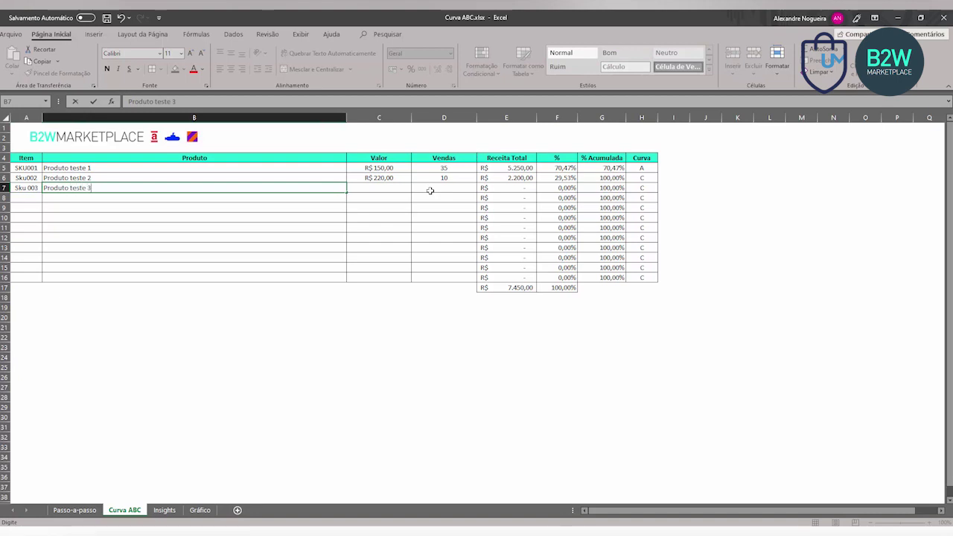
key(Tab)
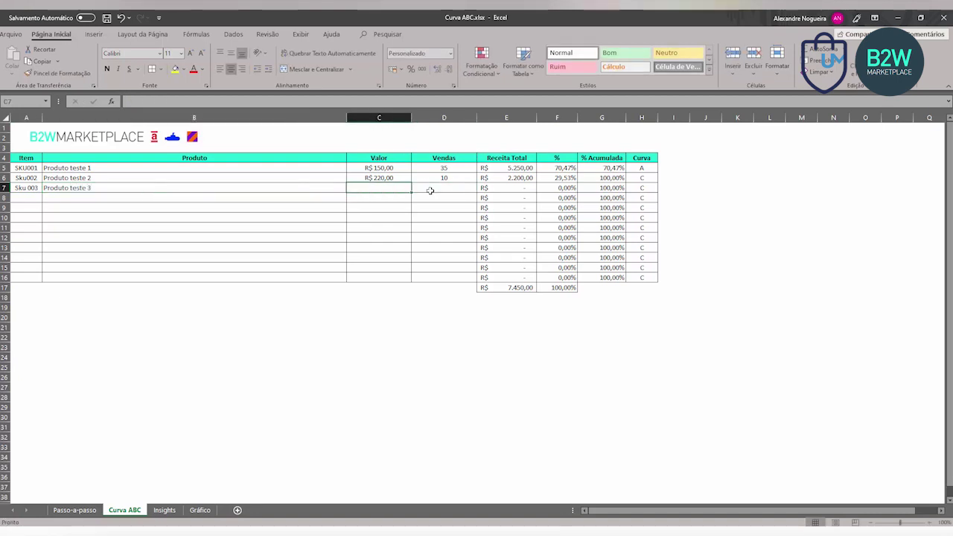
text(50,00)
key(Tab)
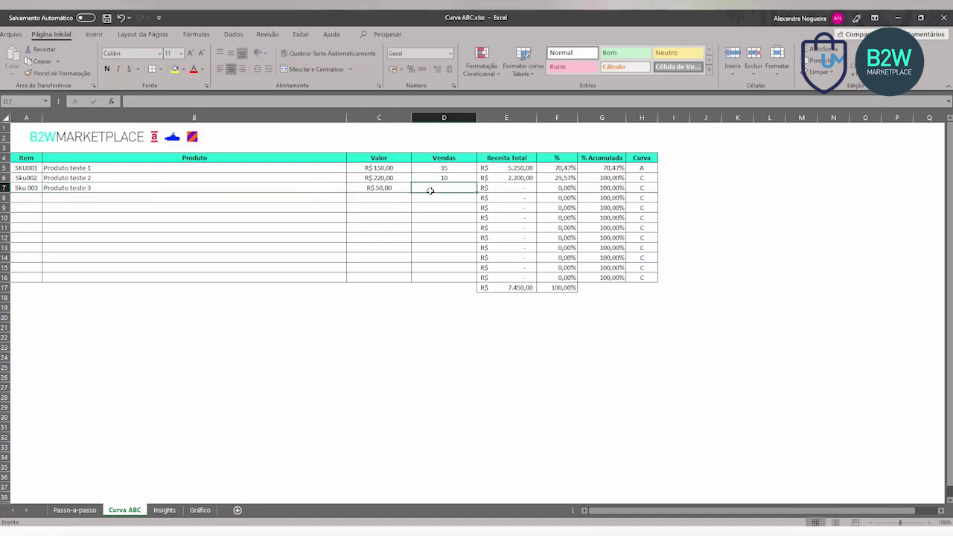
text(500)
key(Return)
Fill row 8 with item Sku004, product "Produto teste 4", value 120,00 and 120 sales.
key(Left)
key(Left)
key(Left)
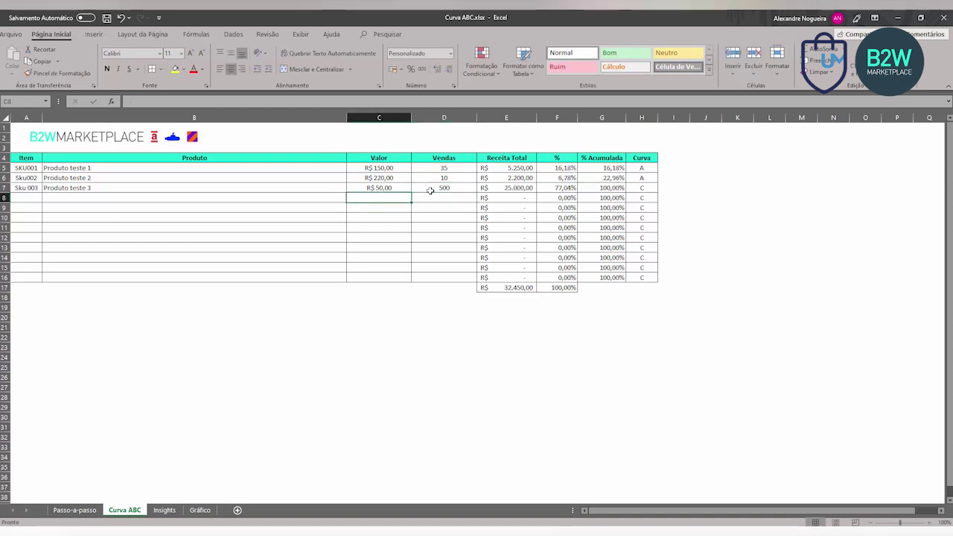
text(Sku004)
key(Tab)
text(Produt)
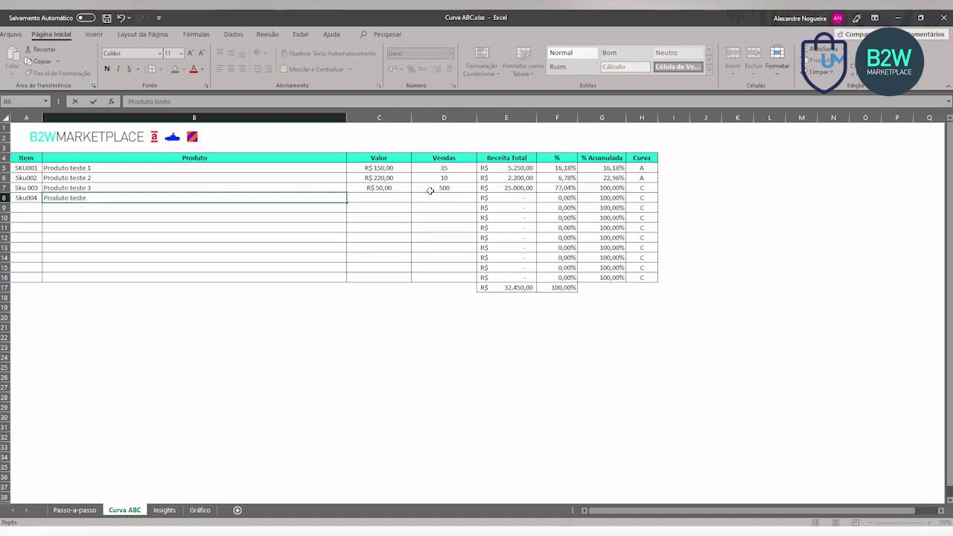
key(Tab)
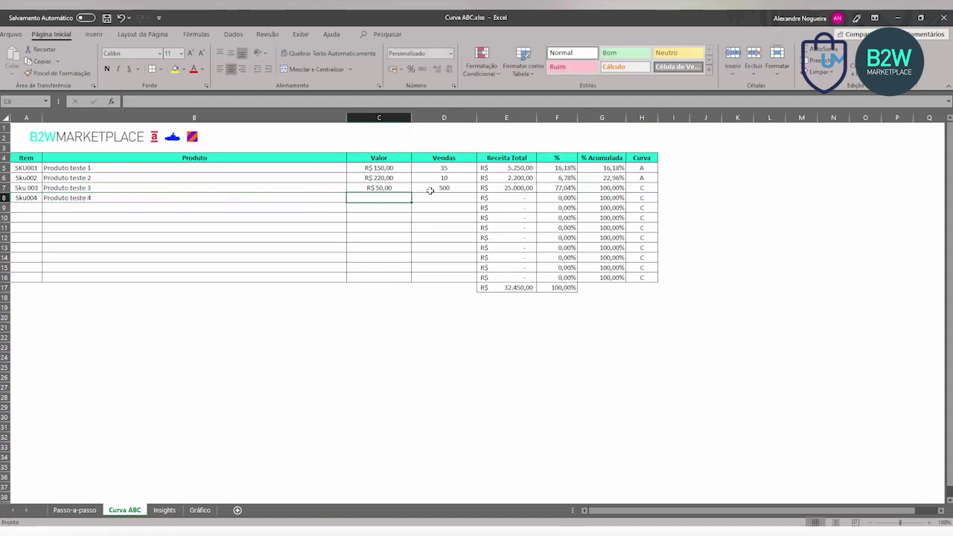
text(120,00)
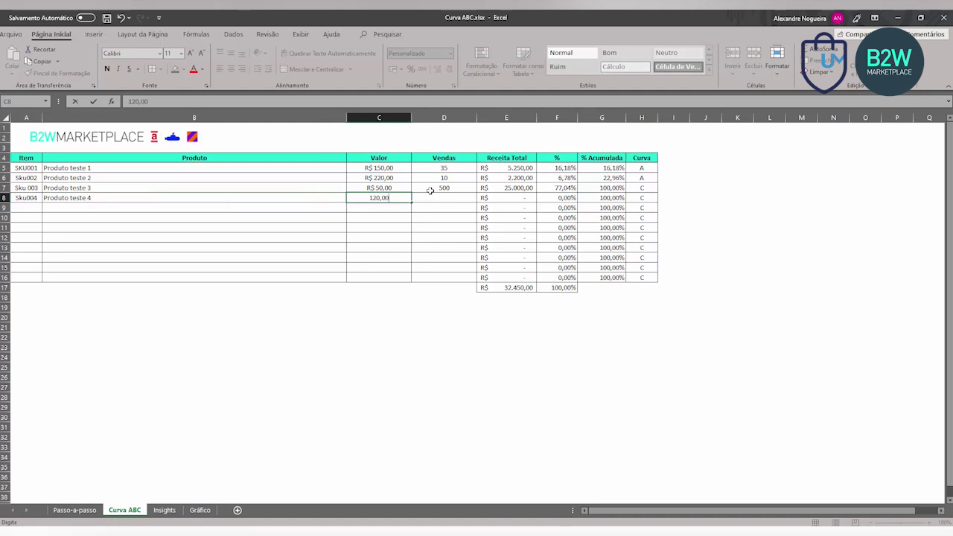
key(Tab)
text(12)
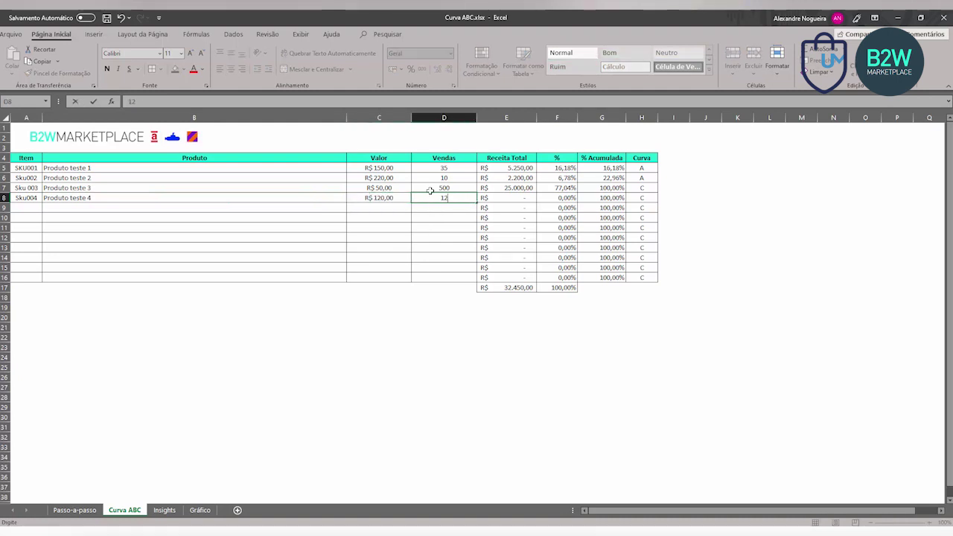
text(0)
key(Return)
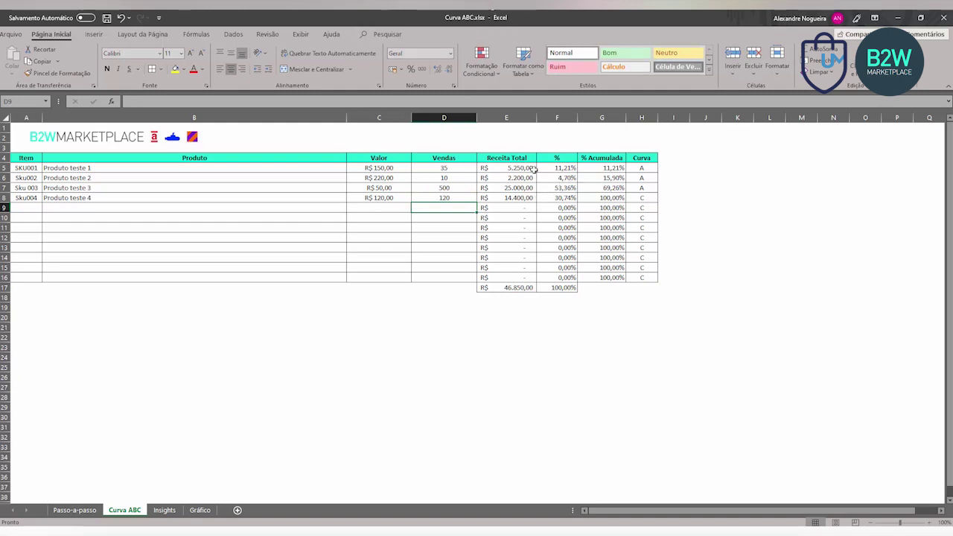
Sort the product table A4:F16, header row included, by the % column from largest to smallest.
click(559, 189)
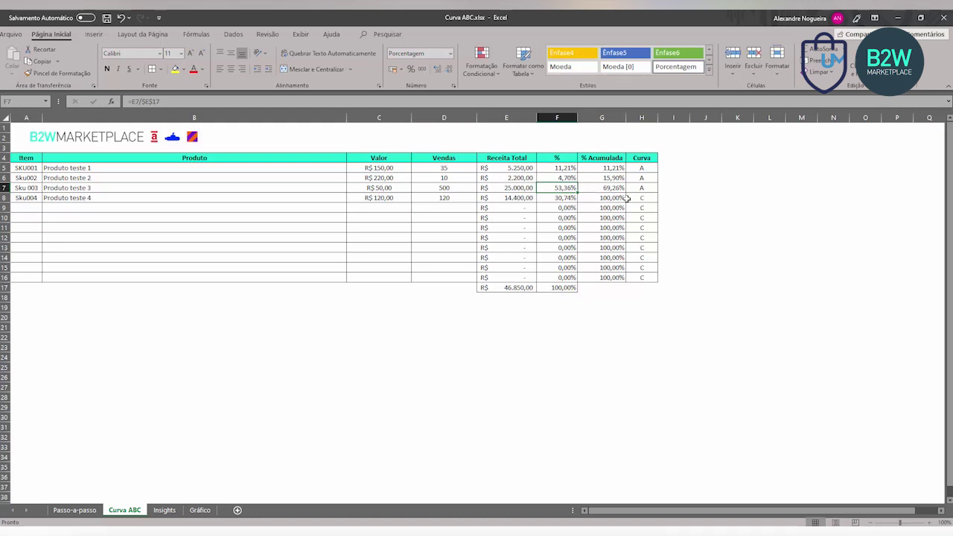
key(ctrl+z)
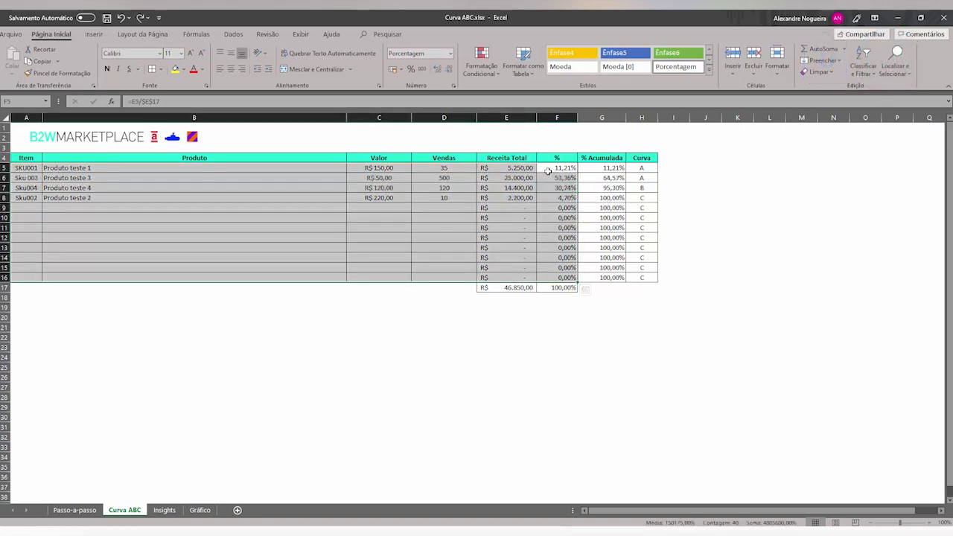
drag(566, 157, 9, 277)
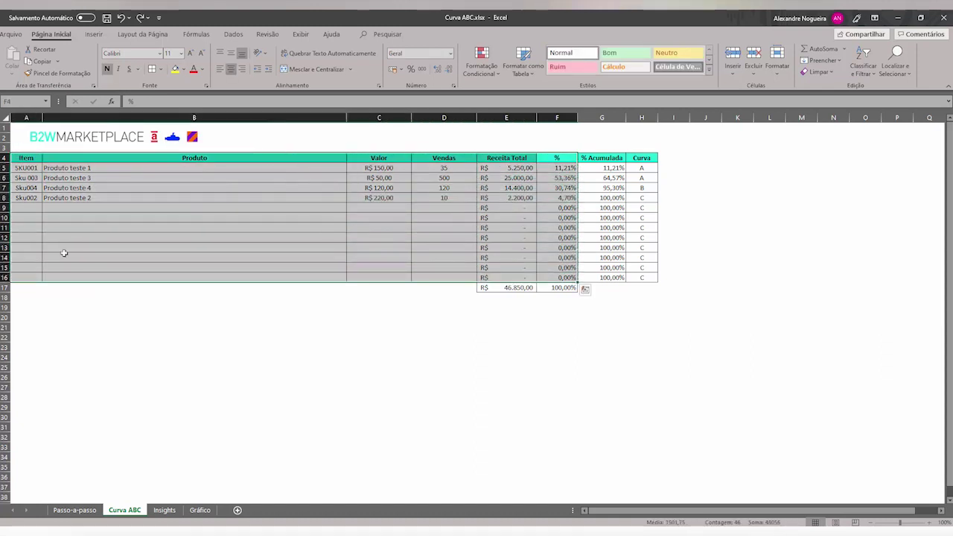
click(878, 63)
click(887, 101)
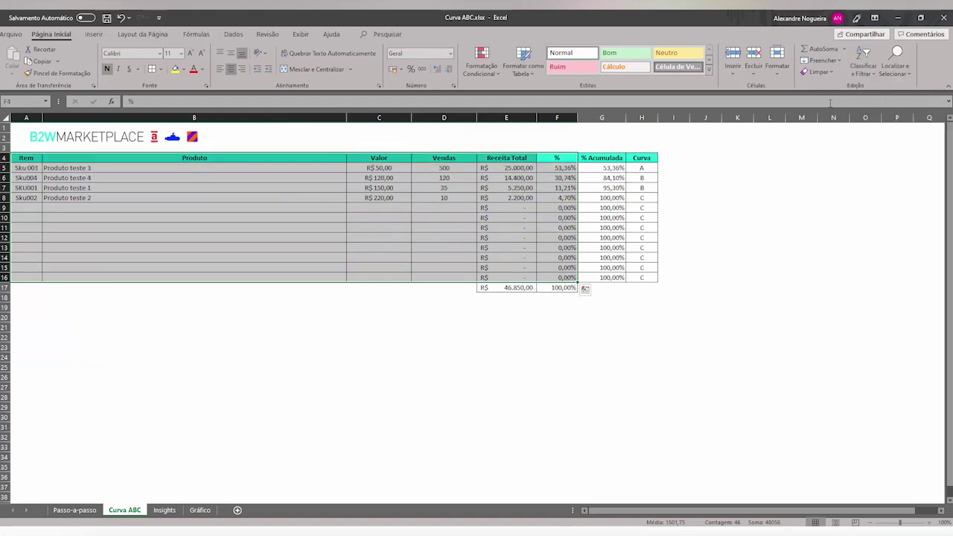
Examine the sorted range A5:F16 and the row of Produto teste 2.
drag(555, 167, 23, 278)
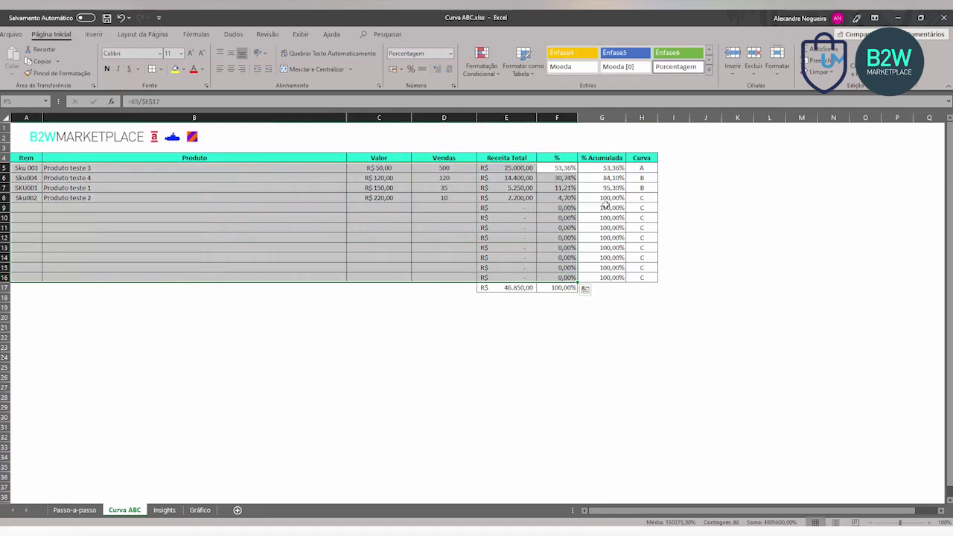
click(16, 198)
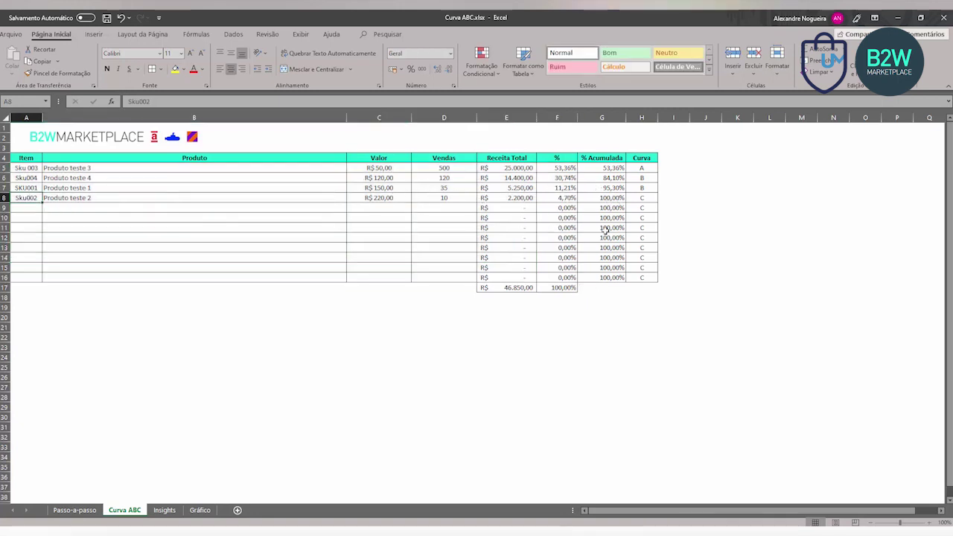
drag(522, 198, 15, 198)
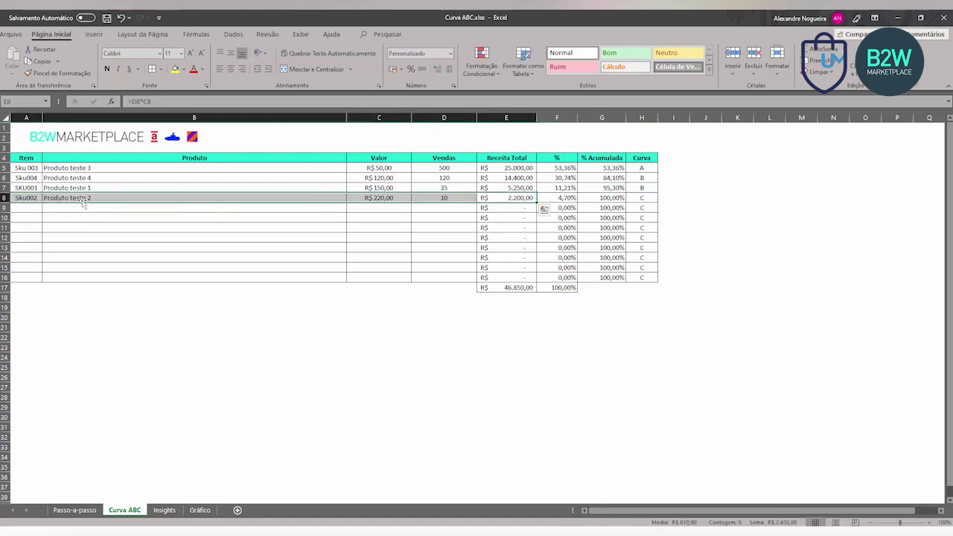
Read the Insights sheet's advice on curve C products, curve A and B products, and kits mixing B and C items.
click(165, 511)
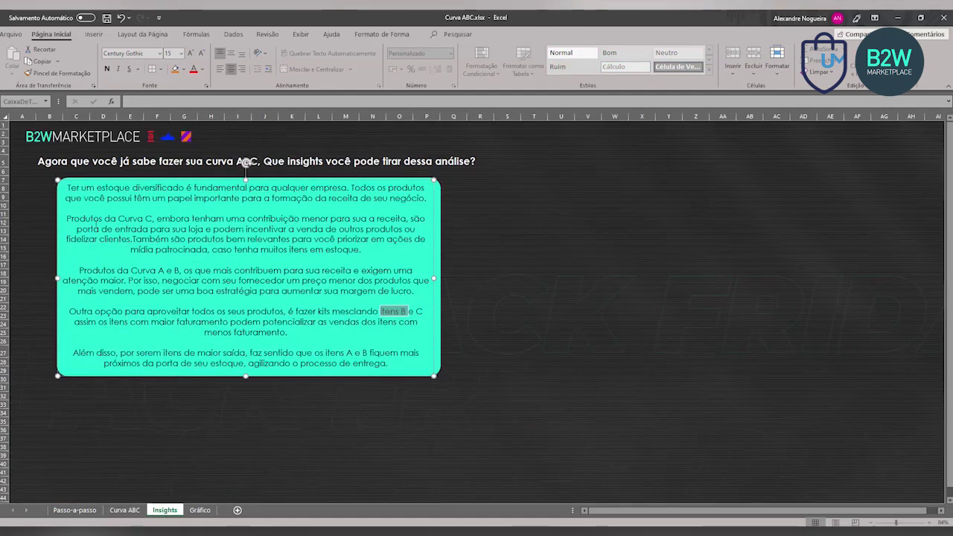
drag(66, 218, 362, 250)
click(302, 250)
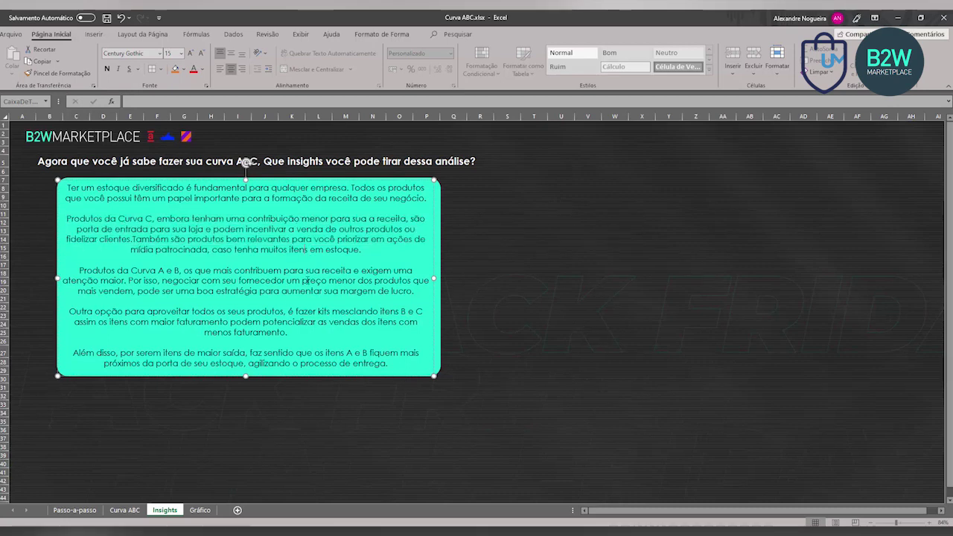
drag(79, 270, 410, 290)
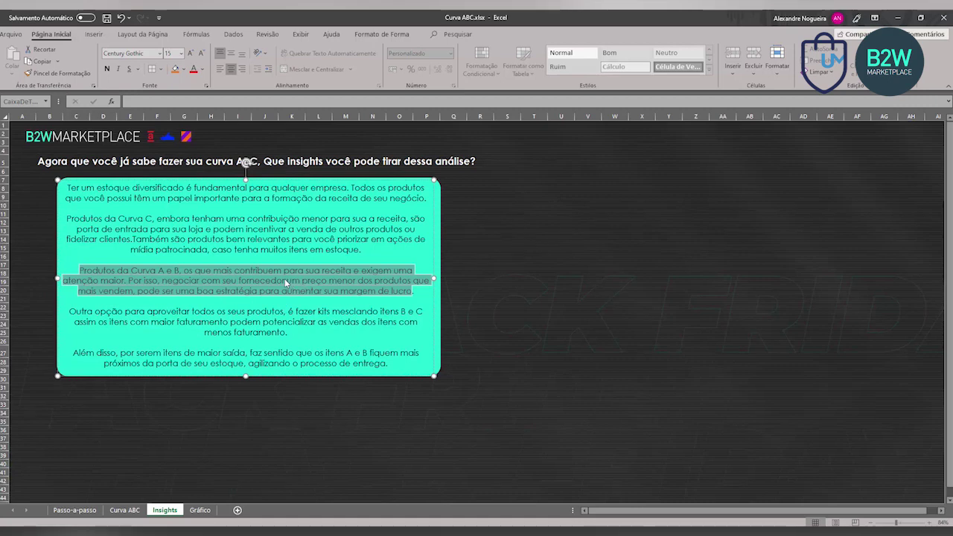
click(396, 310)
drag(69, 311, 387, 338)
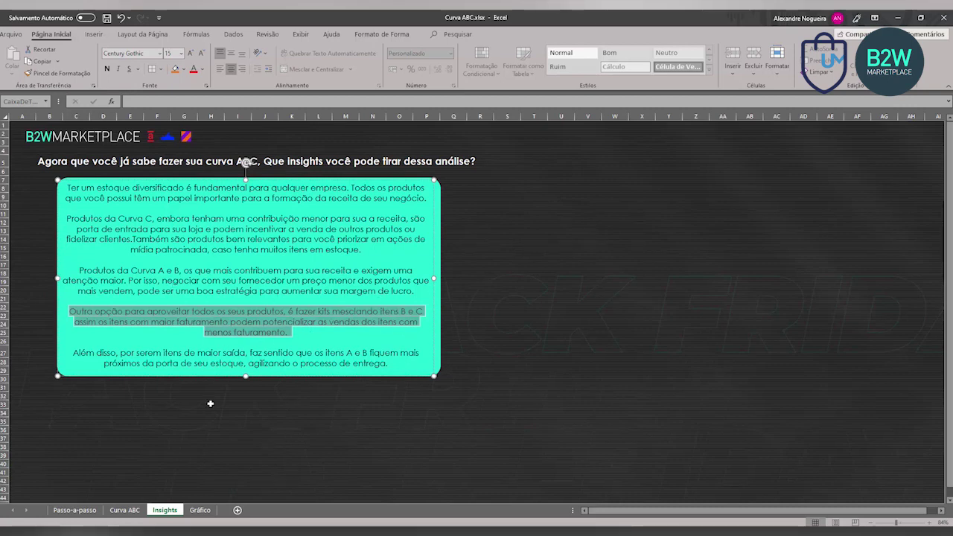
Return to the Curva ABC sheet and examine the product rows by class, from Produto teste 2 up to Produto teste 3.
click(116, 511)
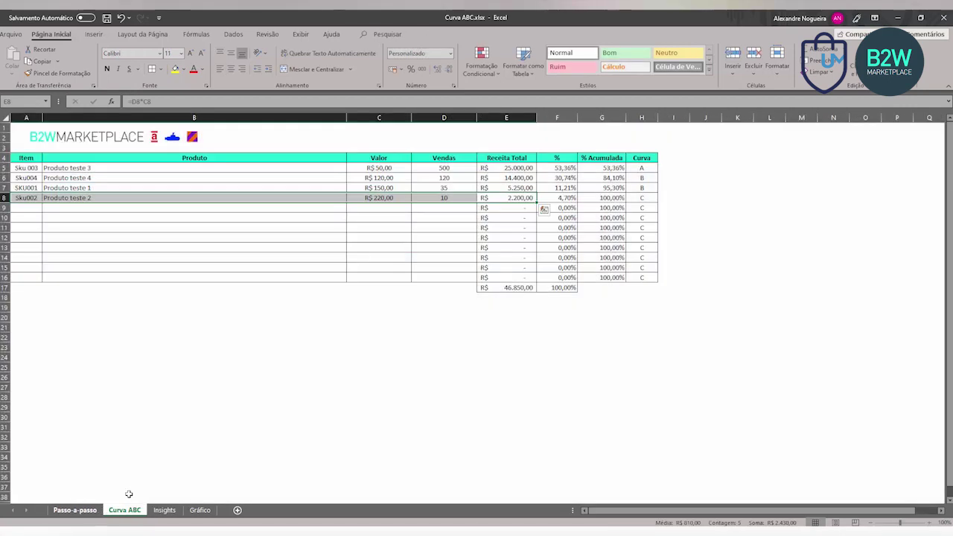
click(160, 229)
drag(642, 197, 17, 197)
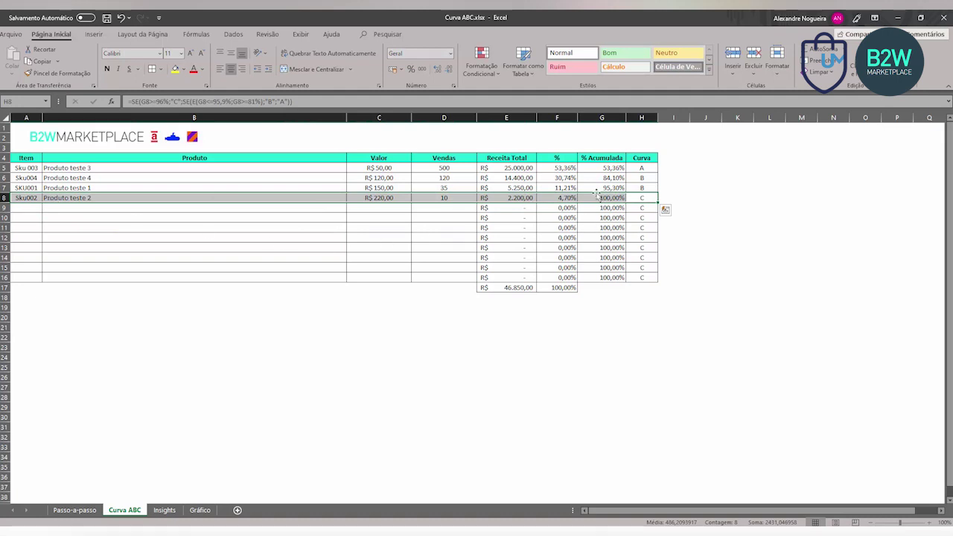
click(639, 198)
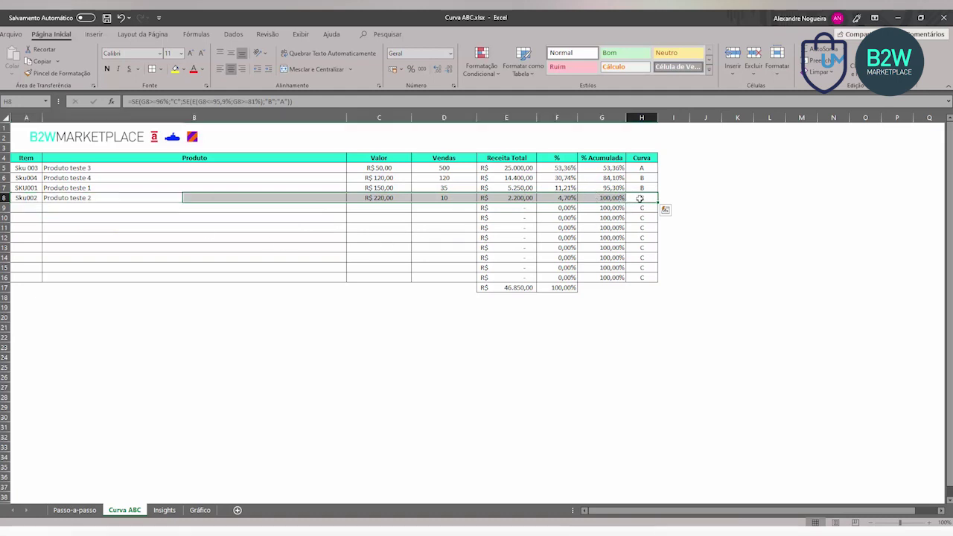
mouse_move(643, 178)
mouse_down()
mouse_move(620, 188)
mouse_move(32, 185)
mouse_move(30, 198)
mouse_up()
drag(642, 167, 19, 168)
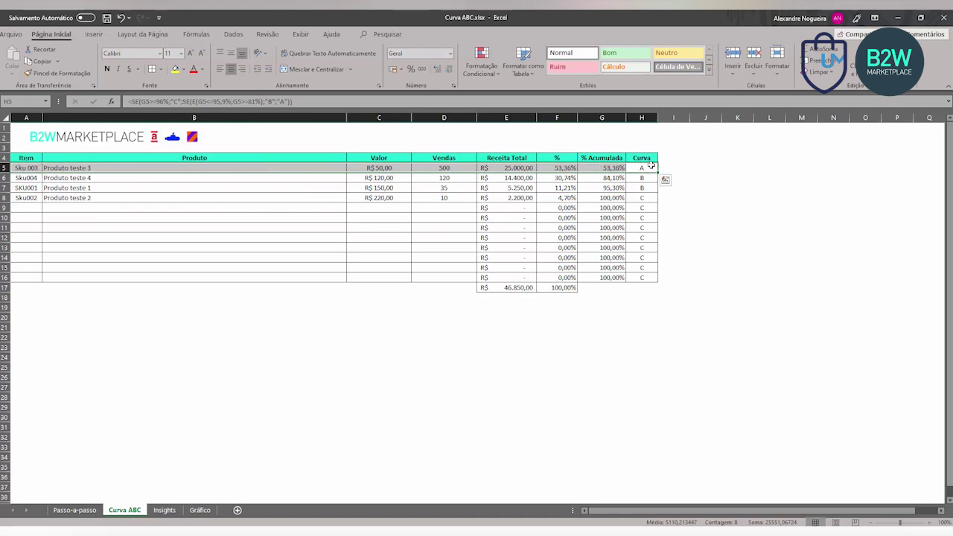
drag(19, 178, 641, 276)
drag(642, 168, 641, 279)
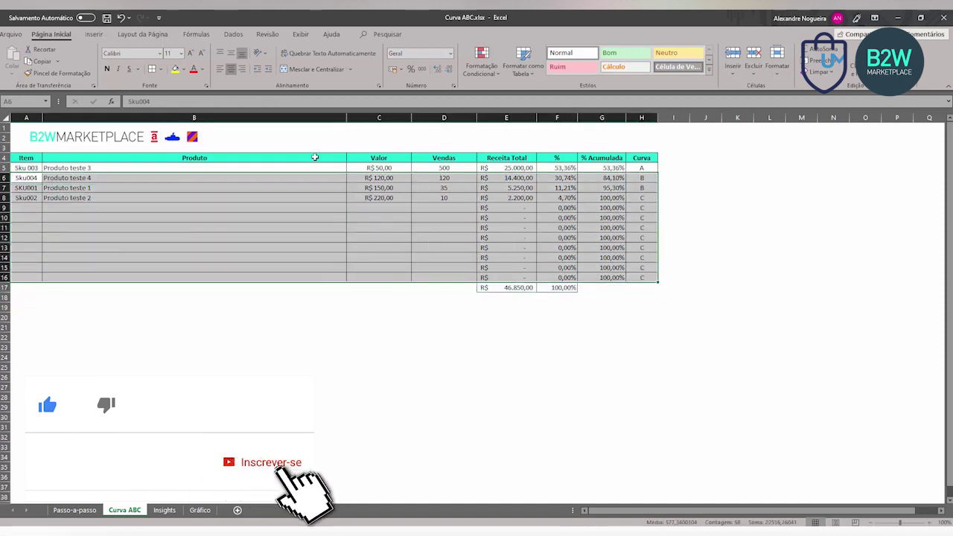